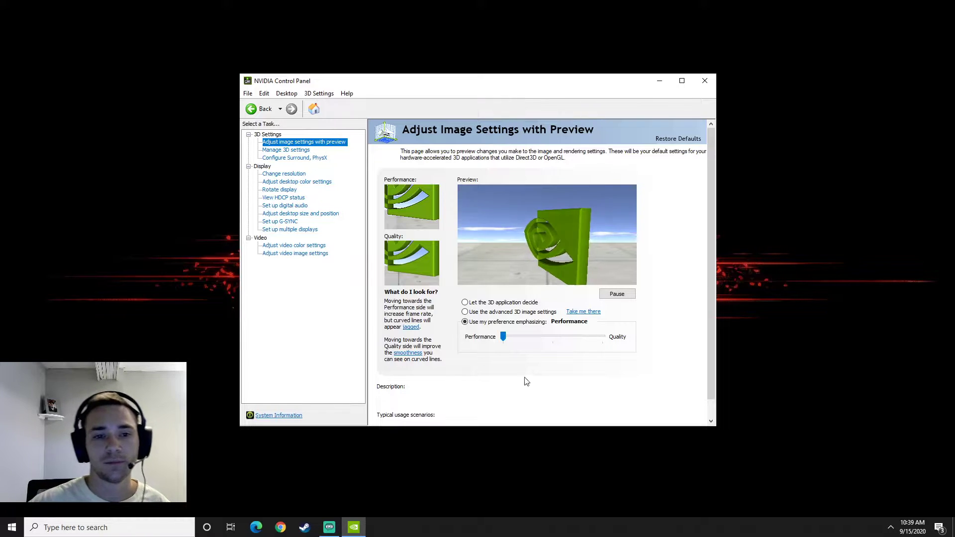
Go to the global 3D settings page in NVIDIA Control Panel
left_click(296, 151)
Apply the image preview preference fully toward Performance, then go to Manage 3D Settings
left_click(297, 143)
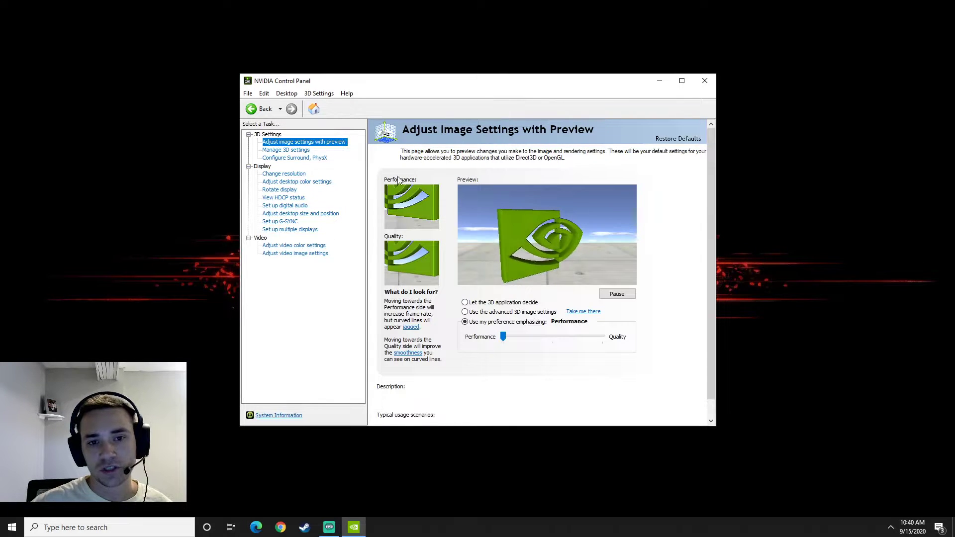
mouse_move(560, 334)
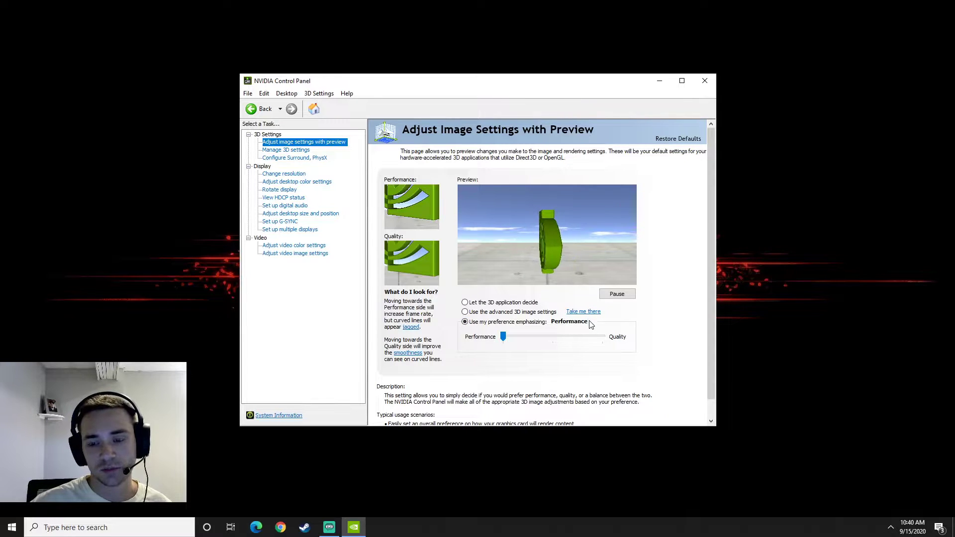
mouse_move(502, 337)
left_mouse_down()
mouse_move(552, 339)
mouse_move(503, 336)
left_mouse_up()
left_click(640, 415)
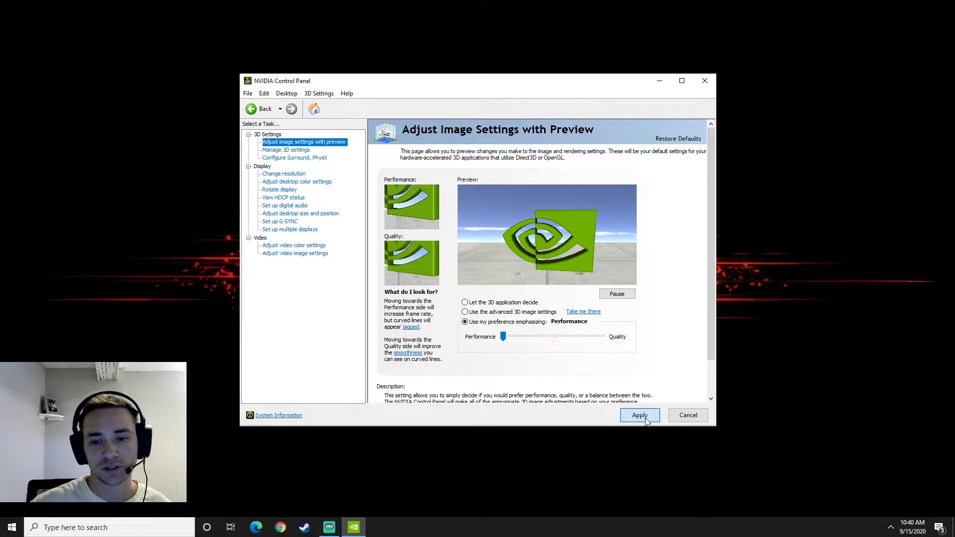
left_click(282, 150)
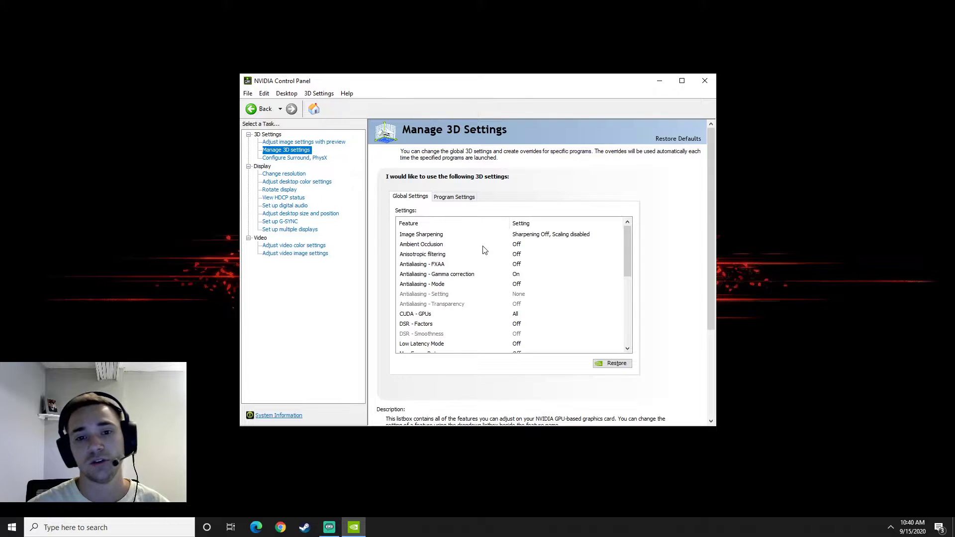
mouse_move(628, 237)
left_mouse_down()
mouse_move(625, 324)
mouse_move(628, 251)
left_mouse_up()
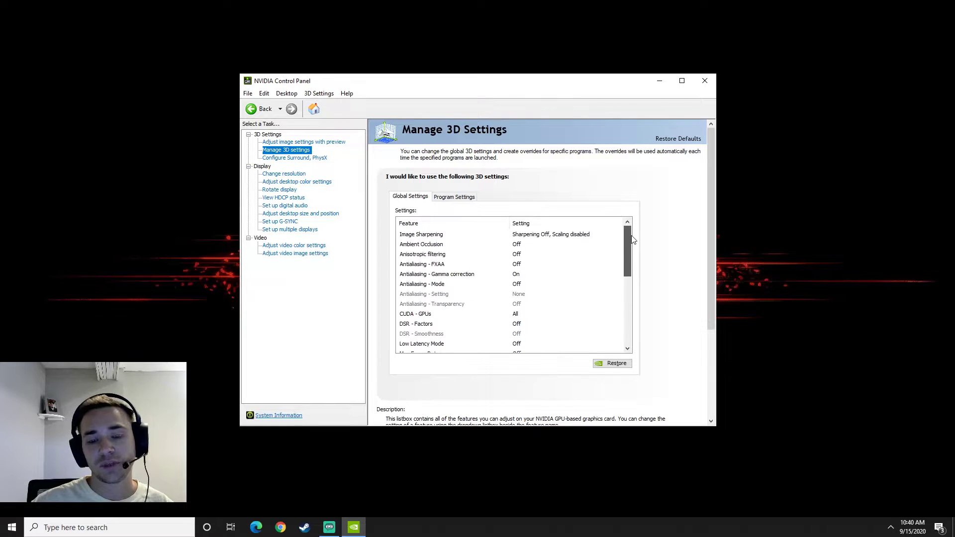
Review the Surround/PhysX and resolution pages, then go to desktop colour settings
left_click(293, 158)
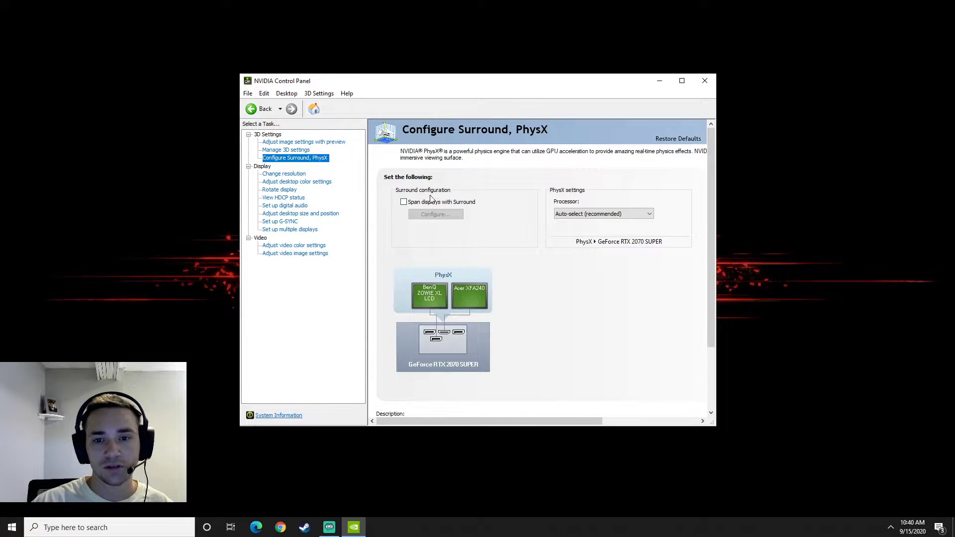
left_click(283, 174)
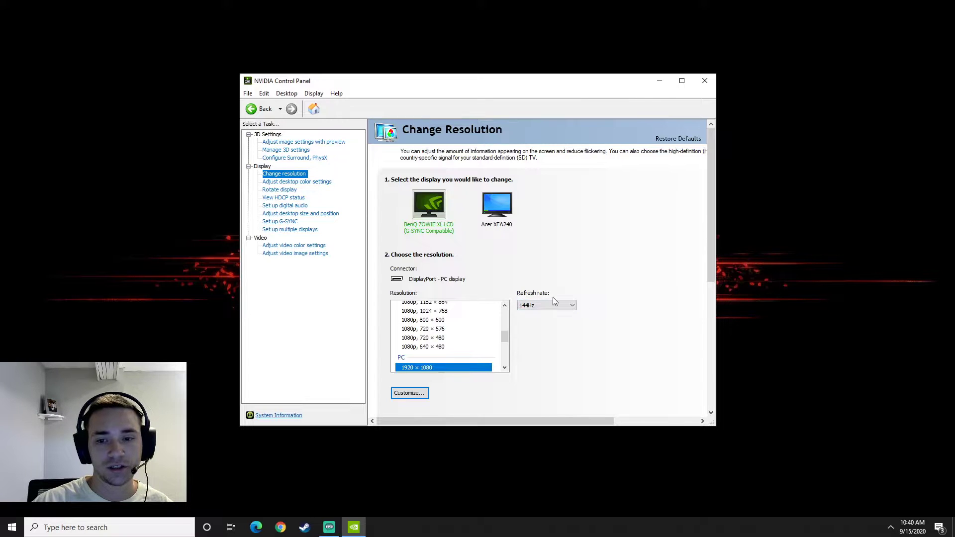
left_click(298, 182)
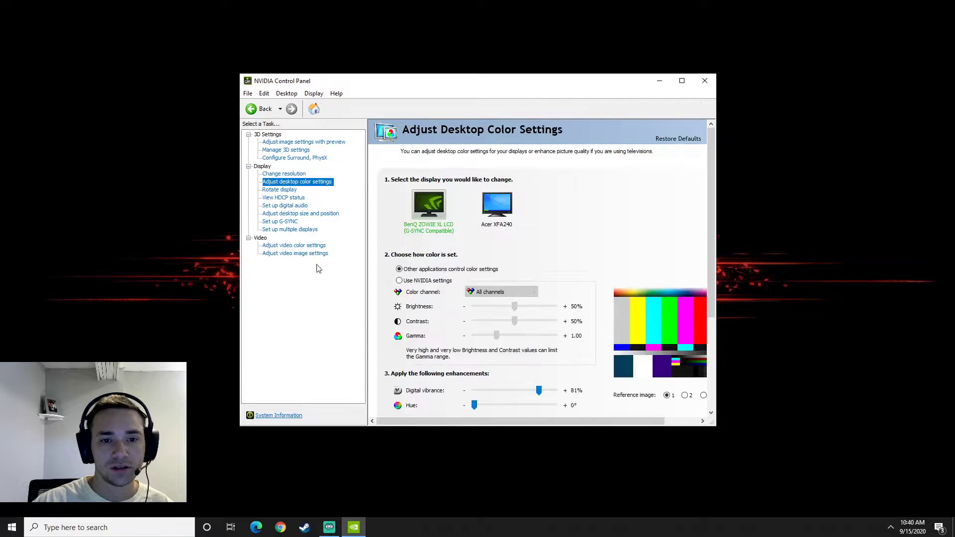
Set digital vibrance for the BenQ ZOWIE XL display to 81%
mouse_move(710, 159)
left_mouse_down()
mouse_move(714, 291)
mouse_move(711, 169)
mouse_move(701, 163)
left_mouse_up()
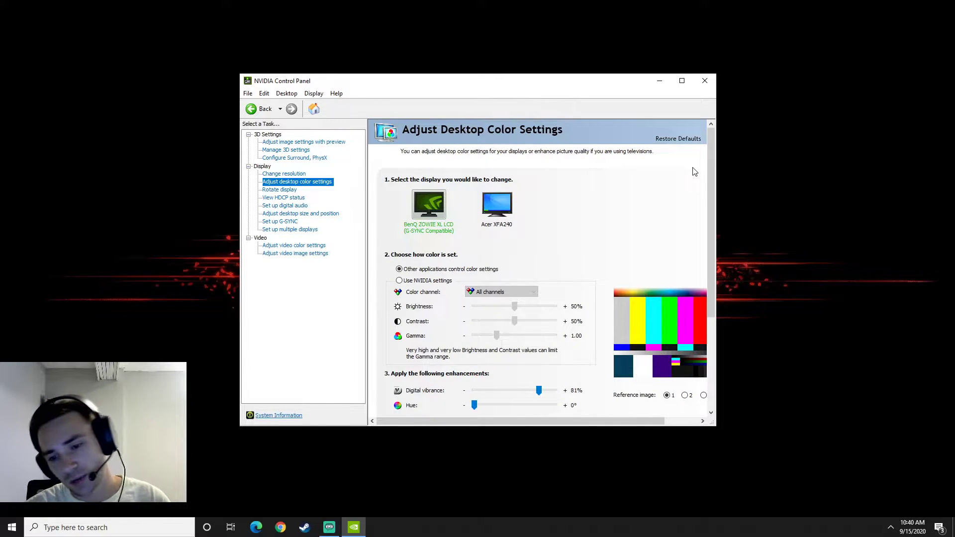
left_click_drag(707, 163, 708, 180)
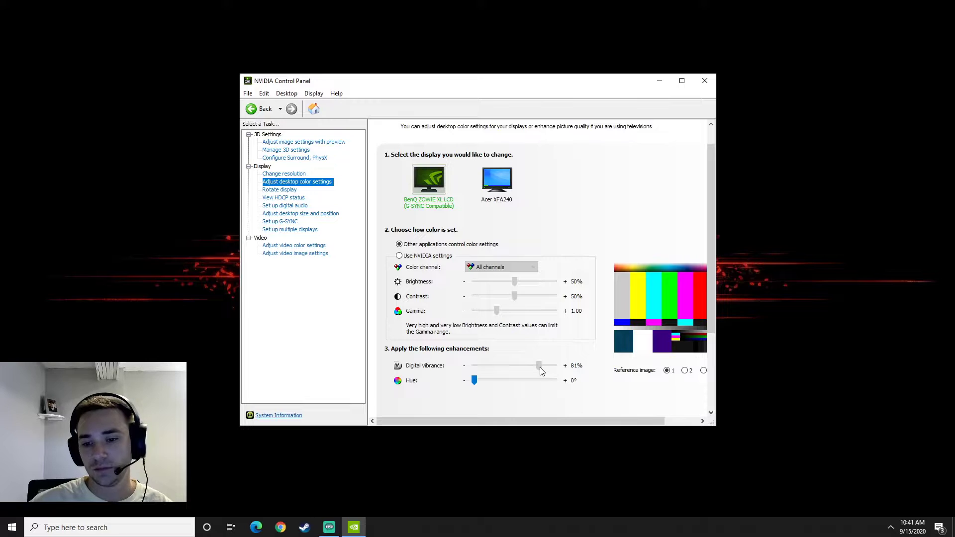
left_click_drag(517, 367, 542, 367)
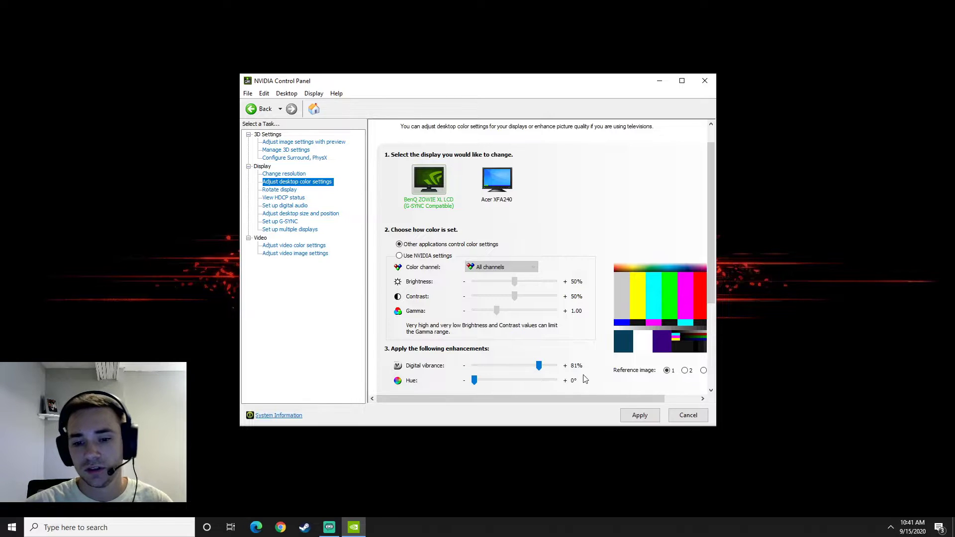
scroll(599, 388, "down", 3)
left_click(301, 213)
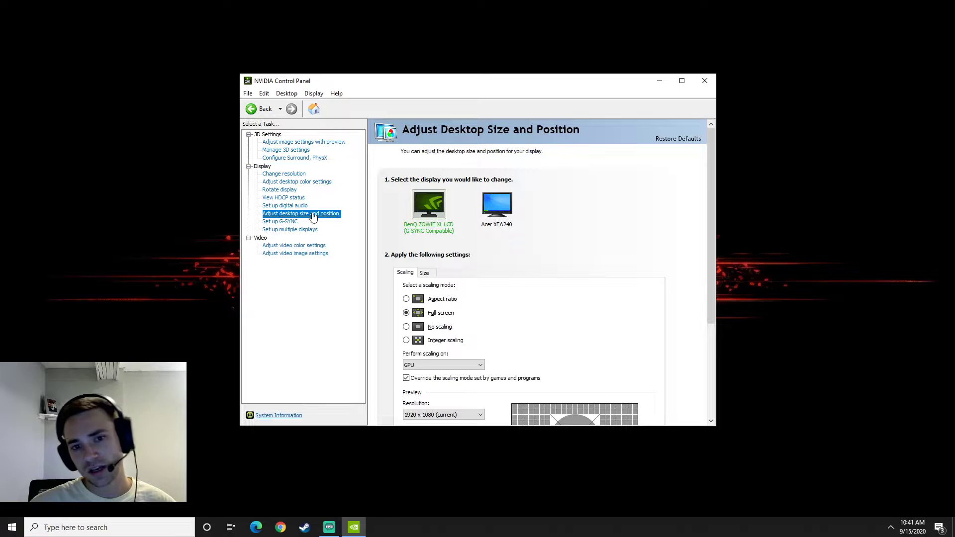
Review desktop size/position, G-SYNC and both video pages, then close NVIDIA Control Panel
scroll(446, 265, "down", 1)
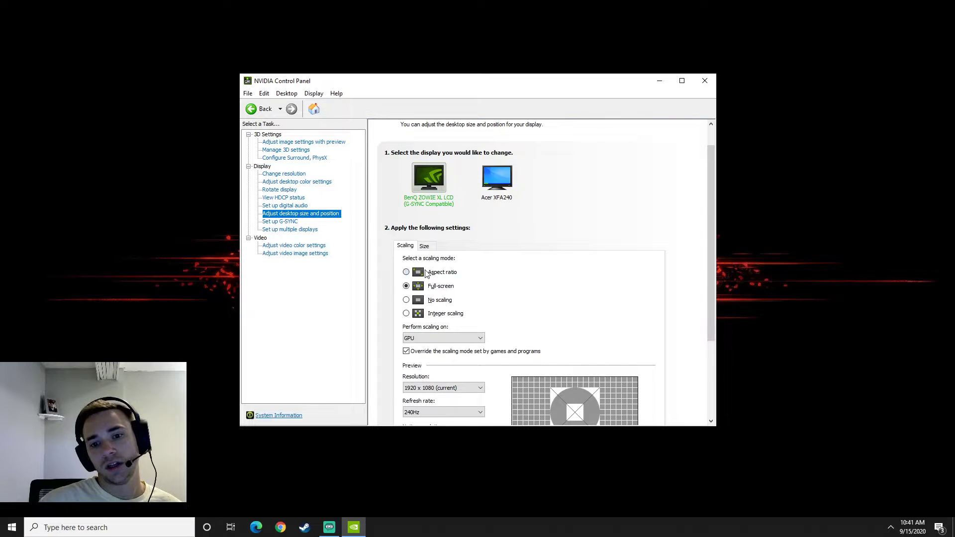
scroll(425, 271, "down", 1)
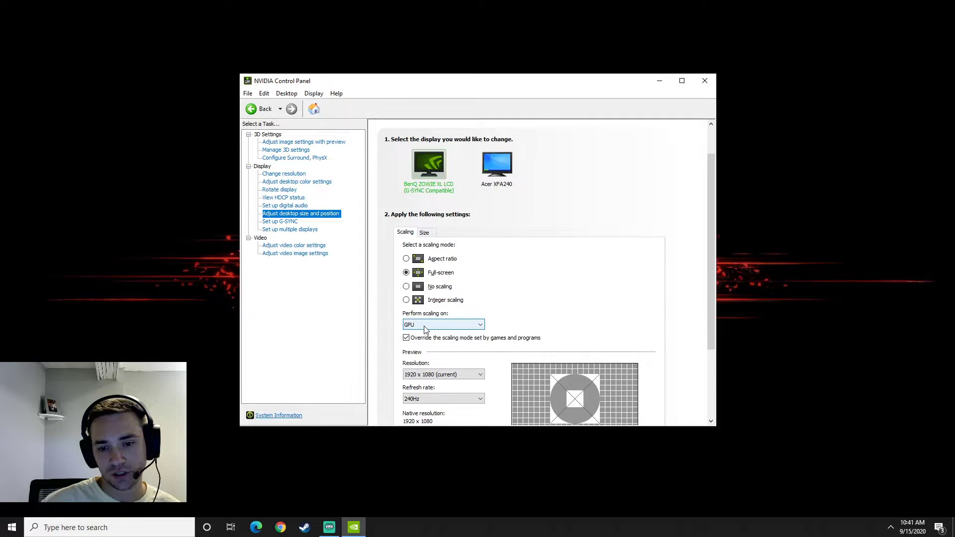
scroll(420, 338, "down", 2)
scroll(417, 345, "down", 1)
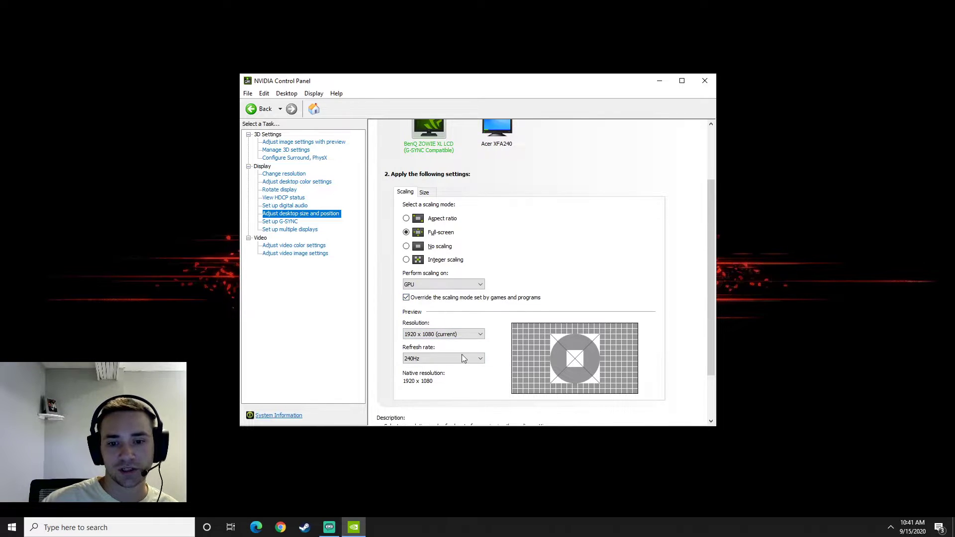
scroll(394, 313, "up", 2)
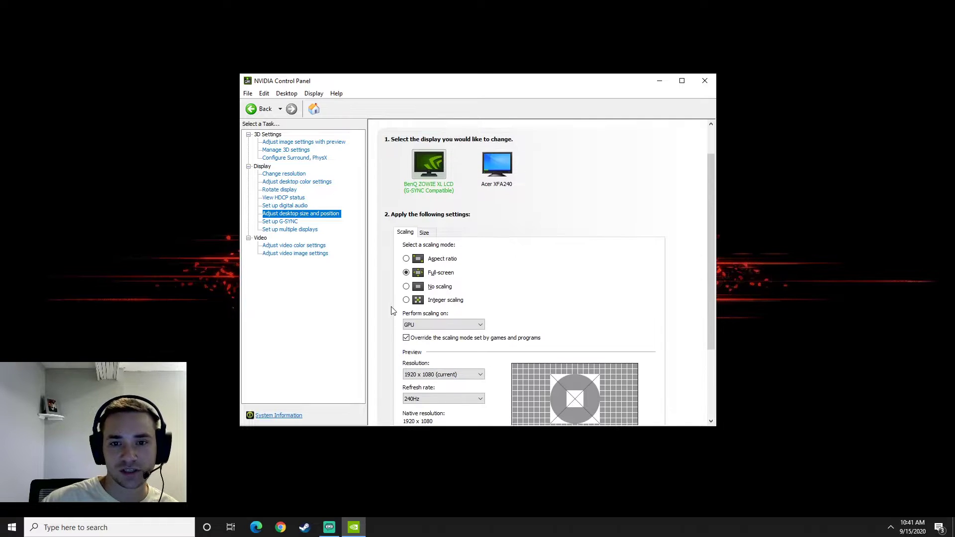
left_click(280, 222)
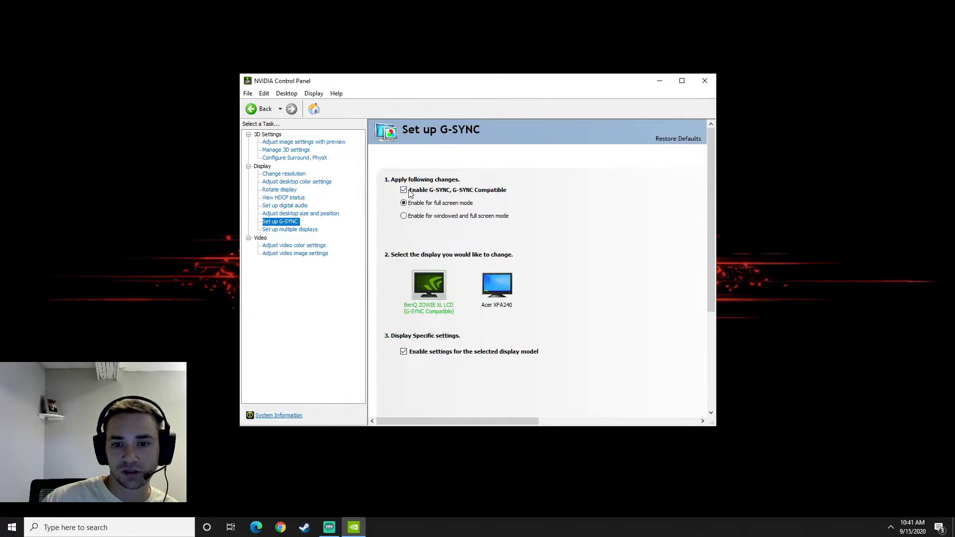
left_click(288, 245)
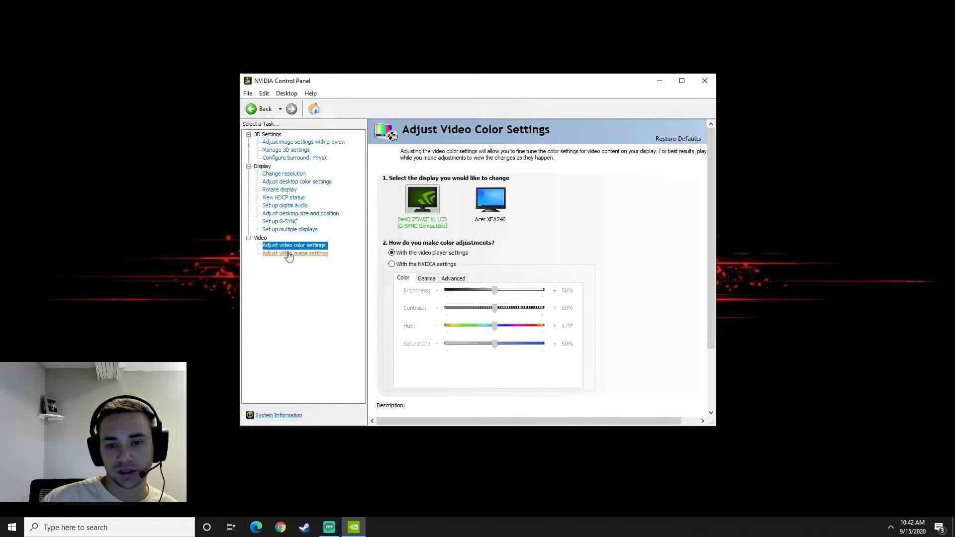
left_click(289, 254)
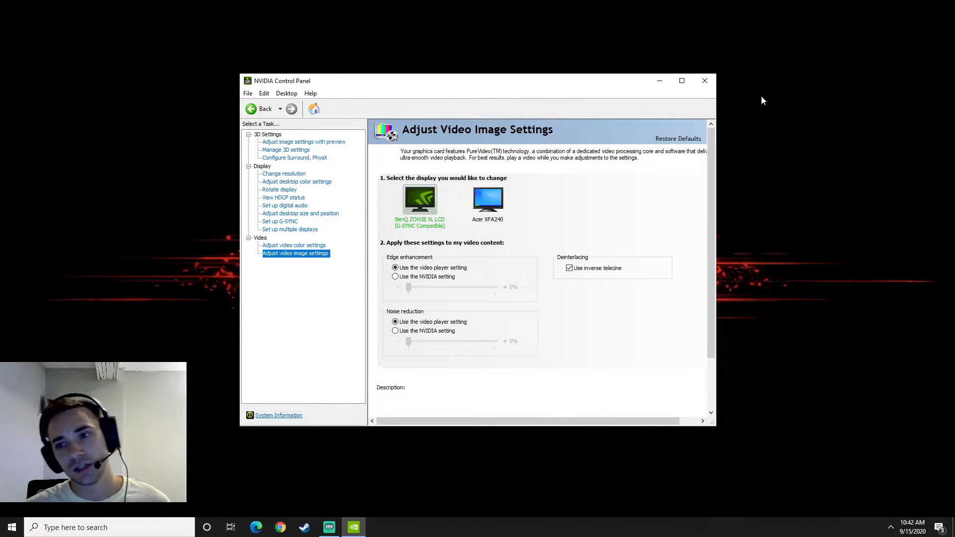
left_click(705, 81)
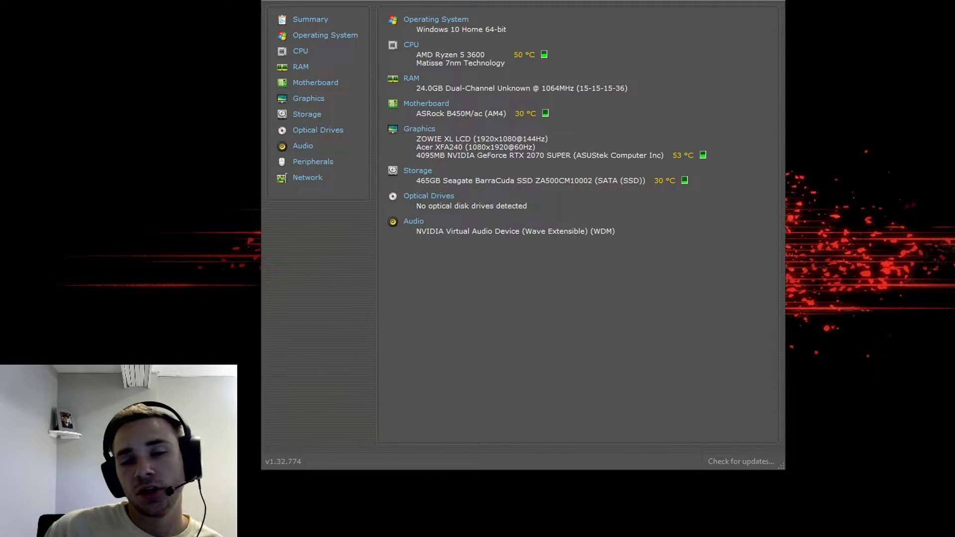
Highlight the RAM speed and timings line in Speccy's Summary
left_click_drag(415, 88, 627, 88)
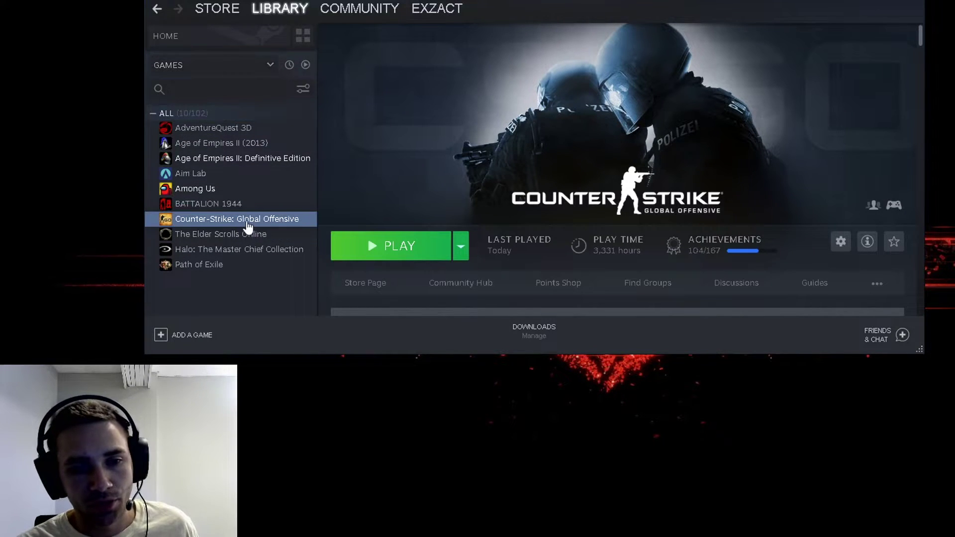
Set CS:GO launch options to -tickrate 128 +fps_max 0 -novid -nojoy
right_click(250, 227)
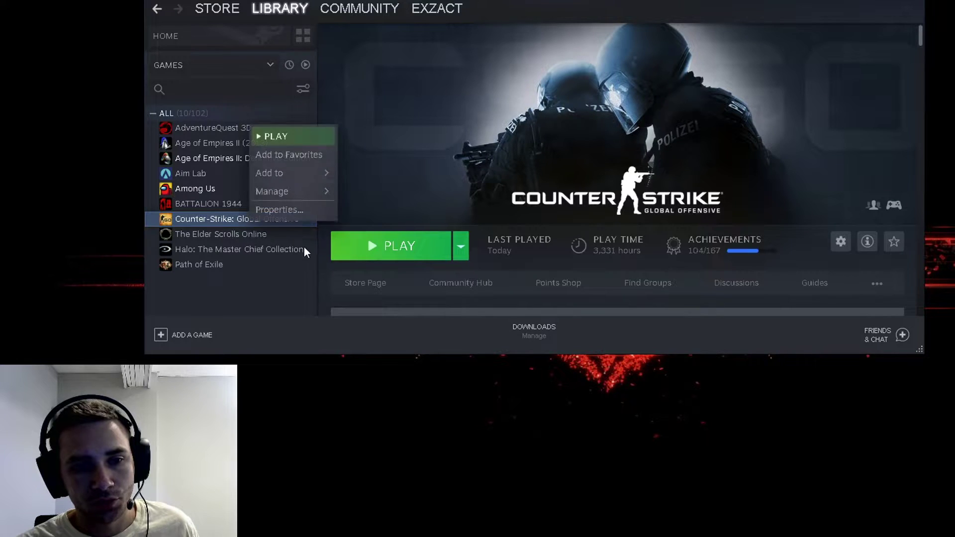
left_click(276, 211)
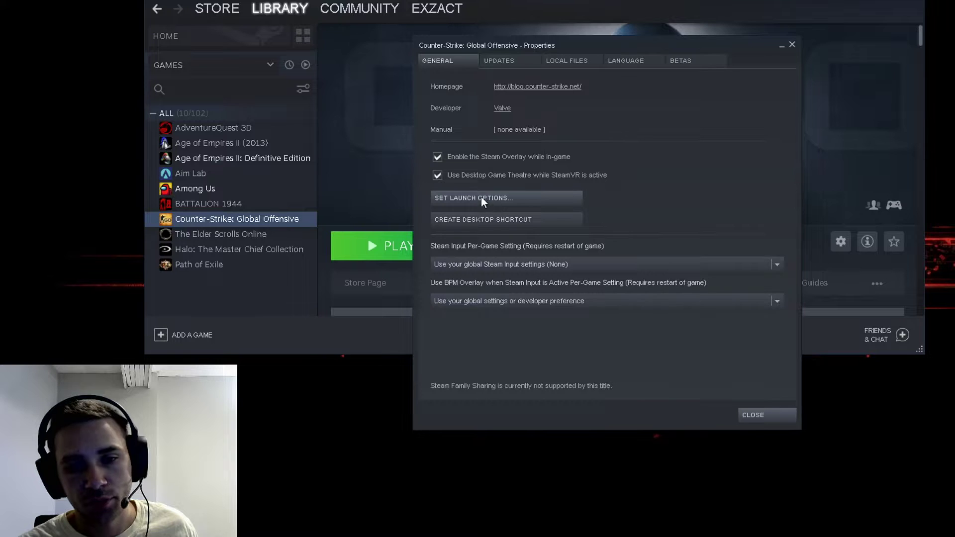
left_click(506, 199)
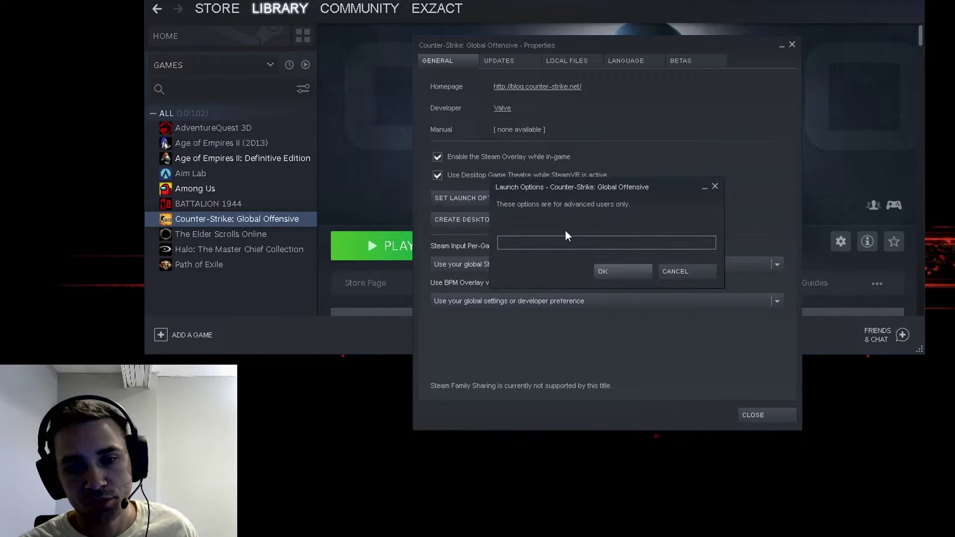
type("-tickrate 128 +fps_max 0 -novid -nojoy")
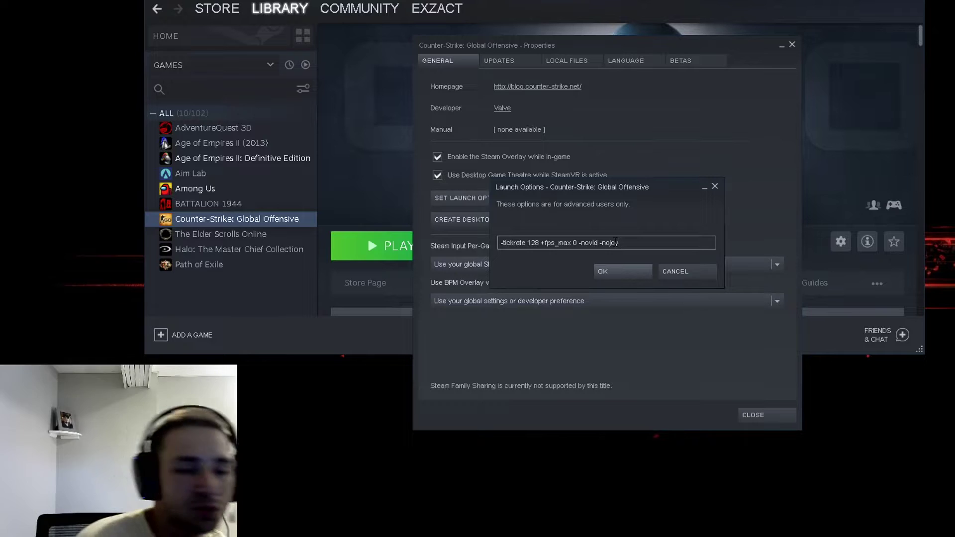
left_click(626, 271)
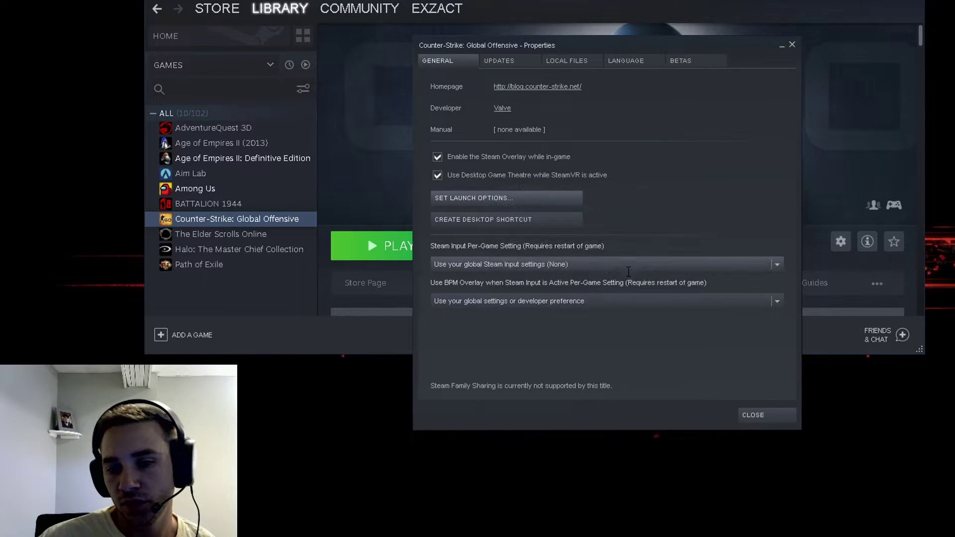
left_click(763, 422)
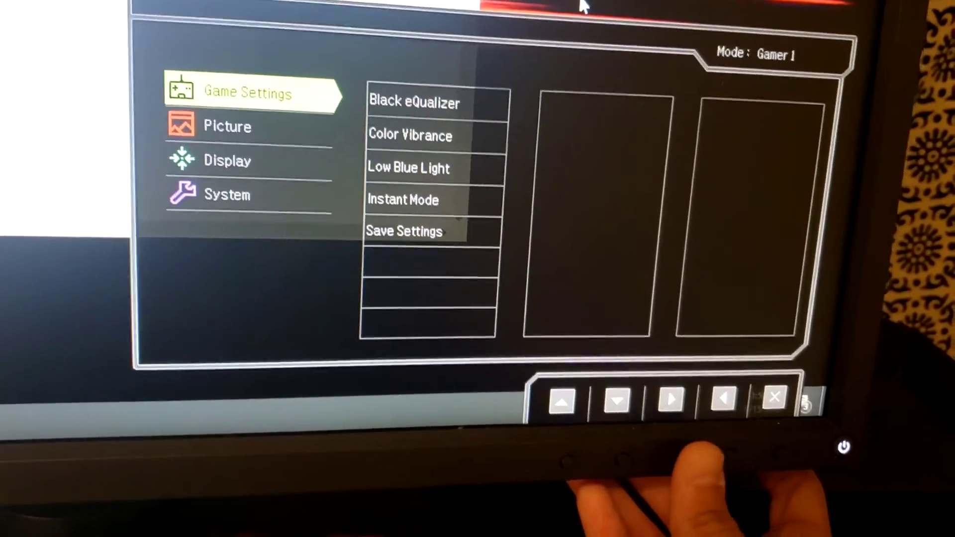
Check Color Vibrance 20 and Low Blue Light 0 in the OSD, then enter Picture
key("Down")
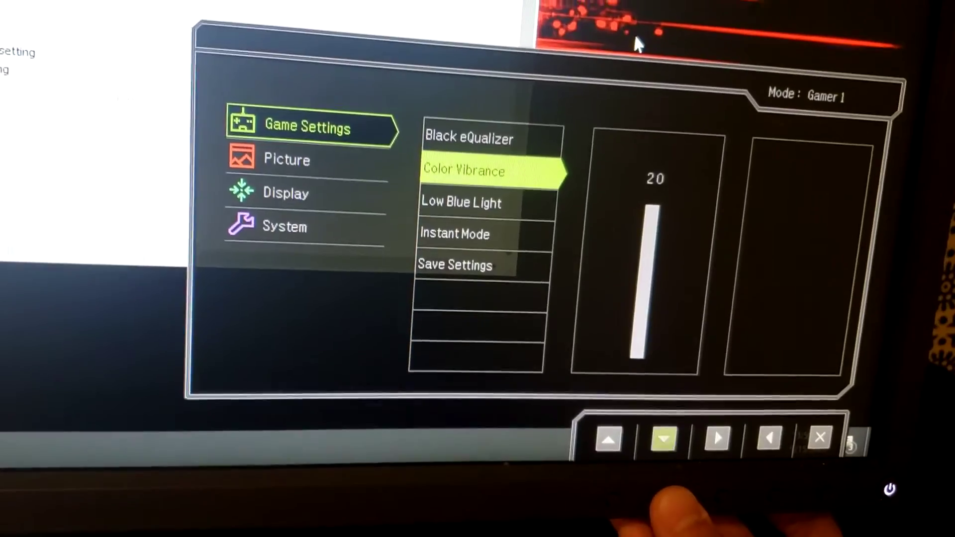
key("Down")
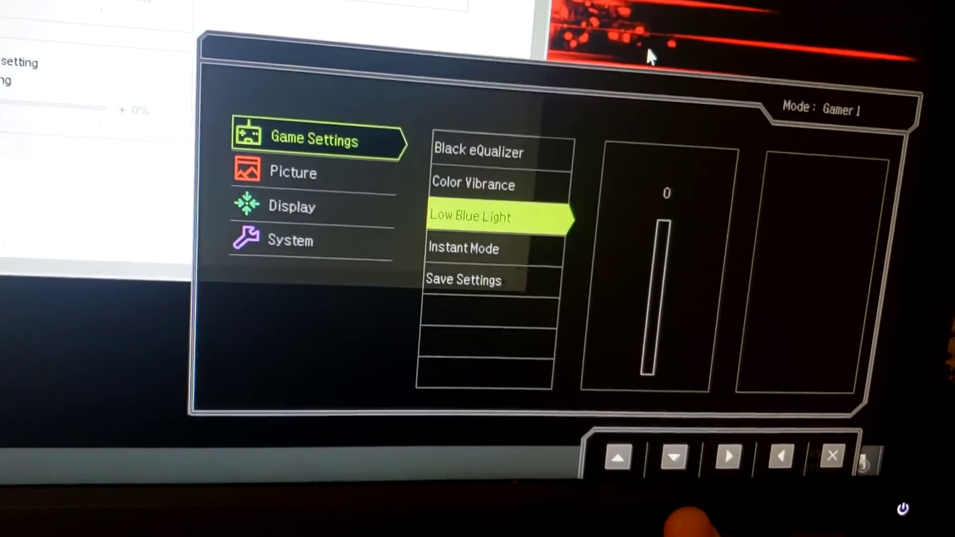
key("Left")
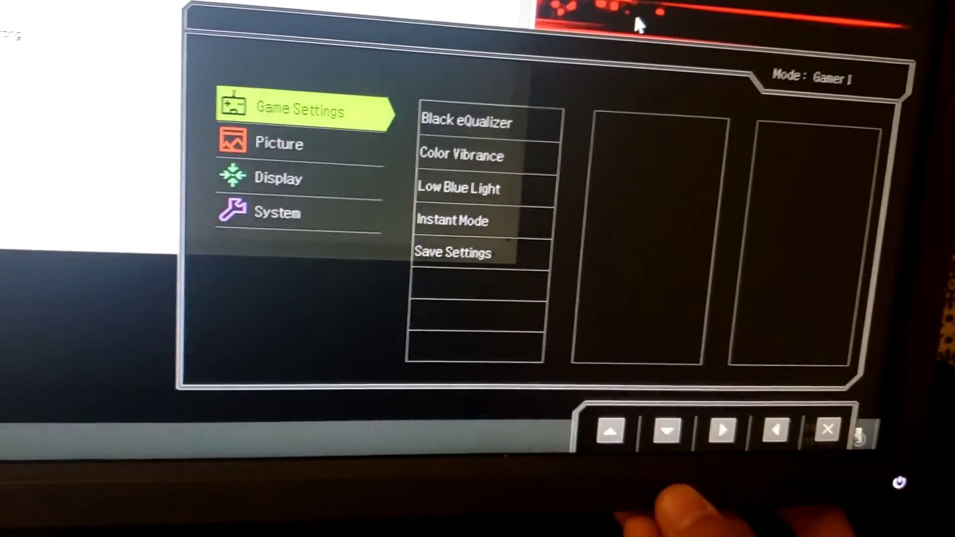
key("Down")
key("Right")
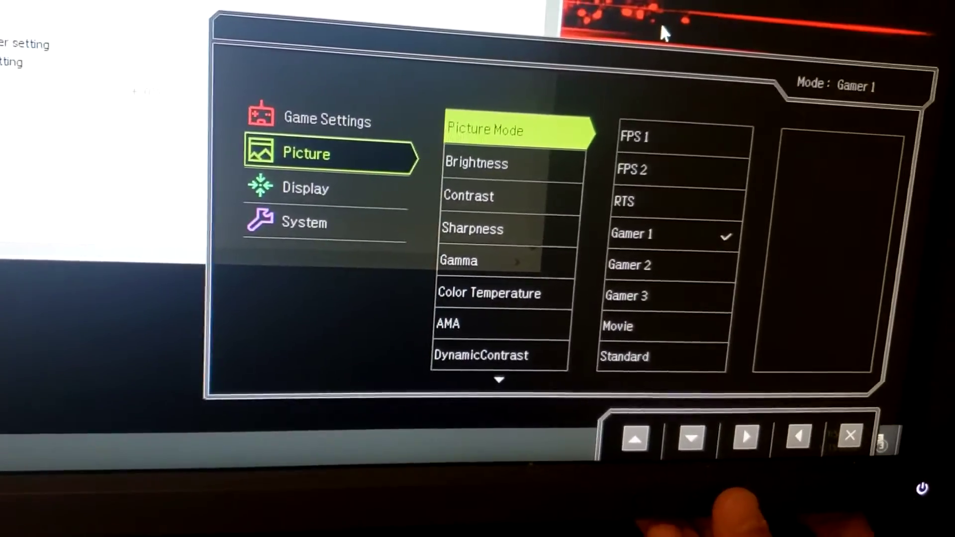
Check the Gamer 1 picture values: Brightness 55, Contrast 56, Sharpness 10
key("Down")
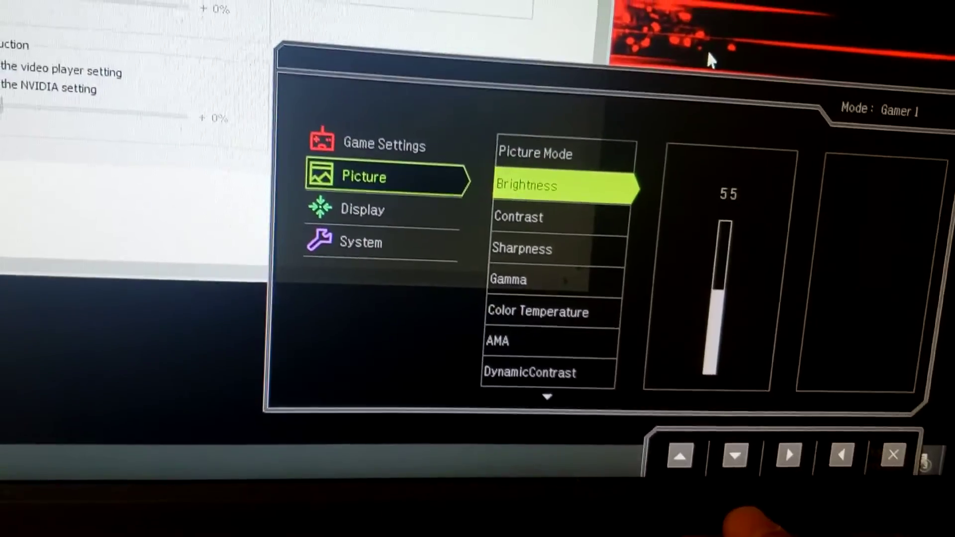
key("Down")
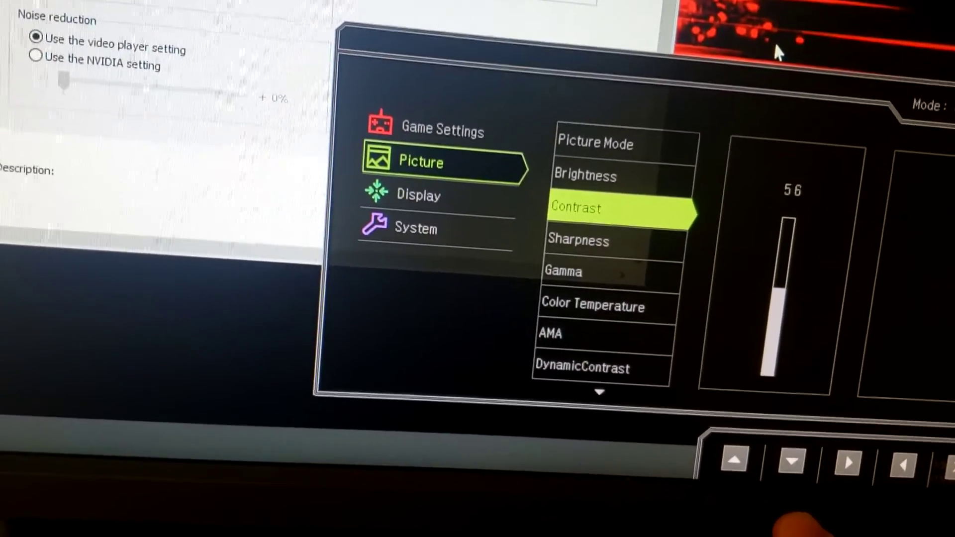
key("Down")
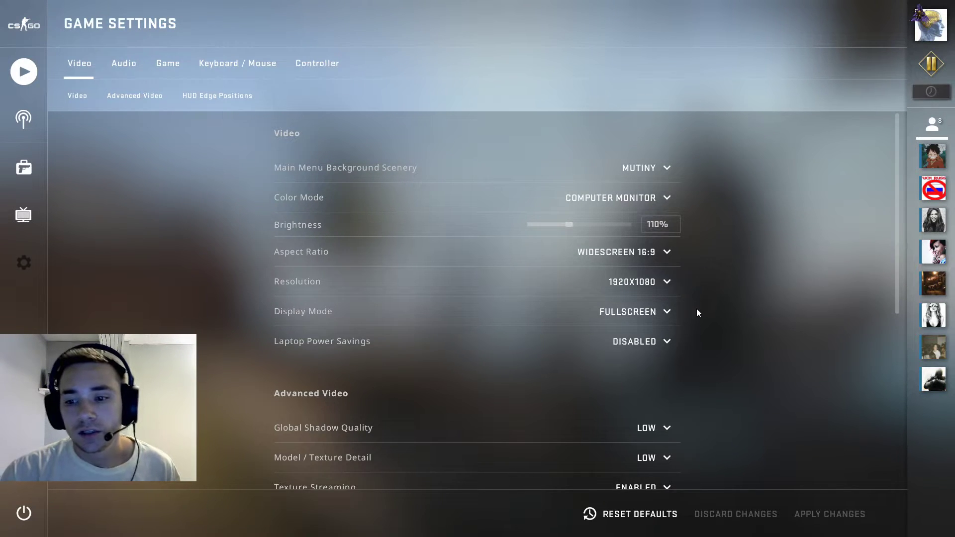
scroll(696, 309, "down", 3)
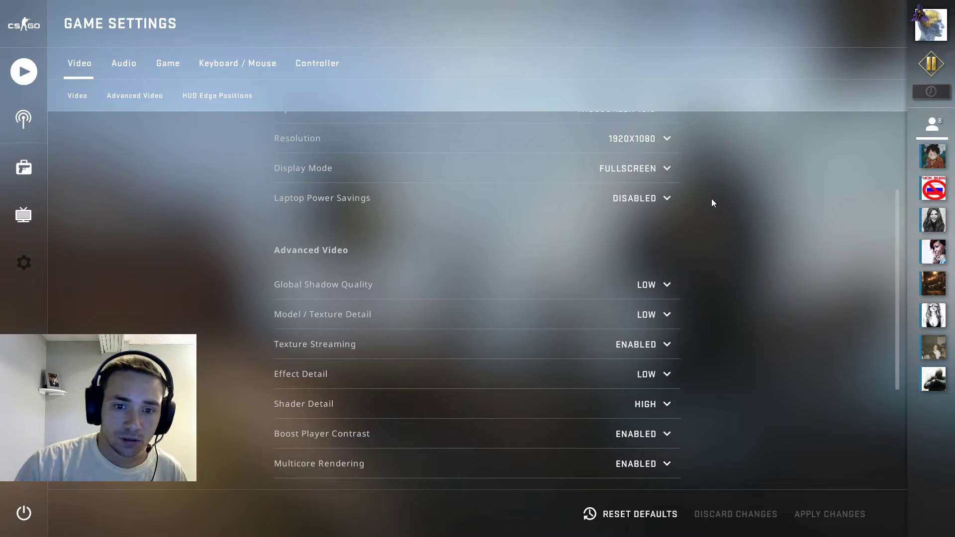
scroll(711, 201, "down", 1)
scroll(711, 209, "down", 1)
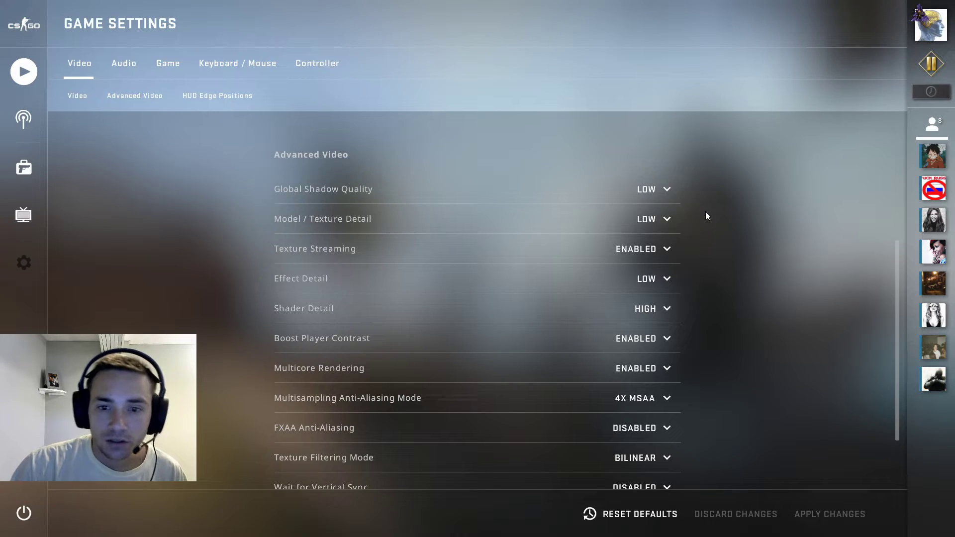
scroll(703, 214, "down", 1)
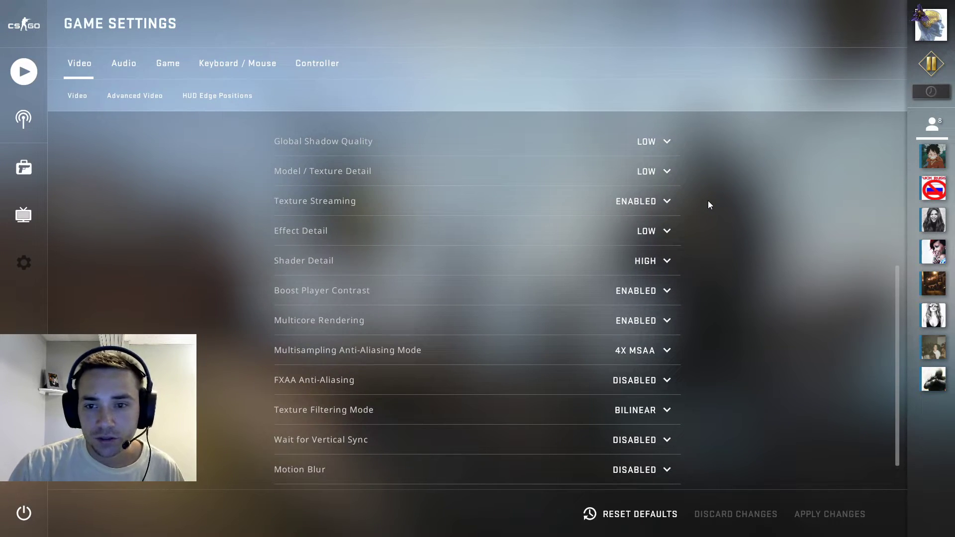
scroll(706, 211, "down", 1)
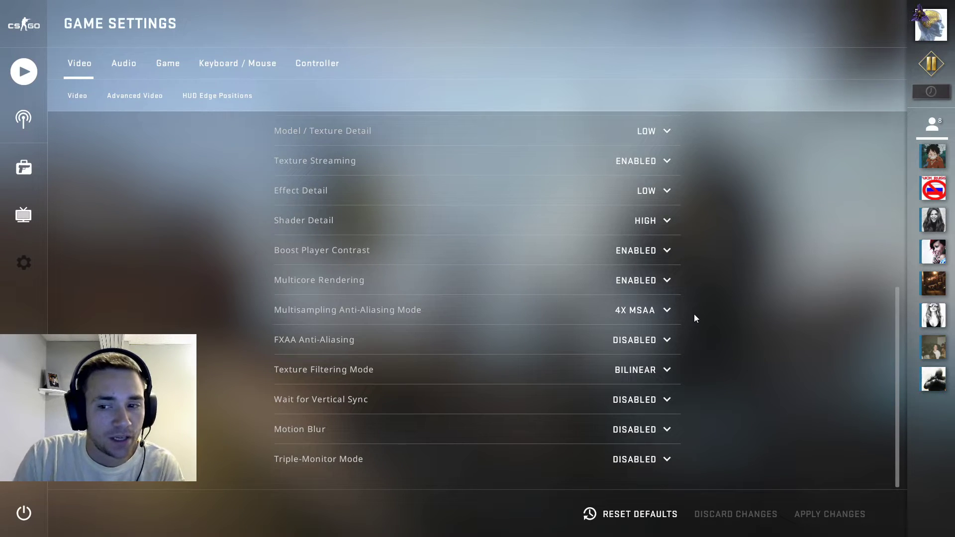
mouse_move(365, 334)
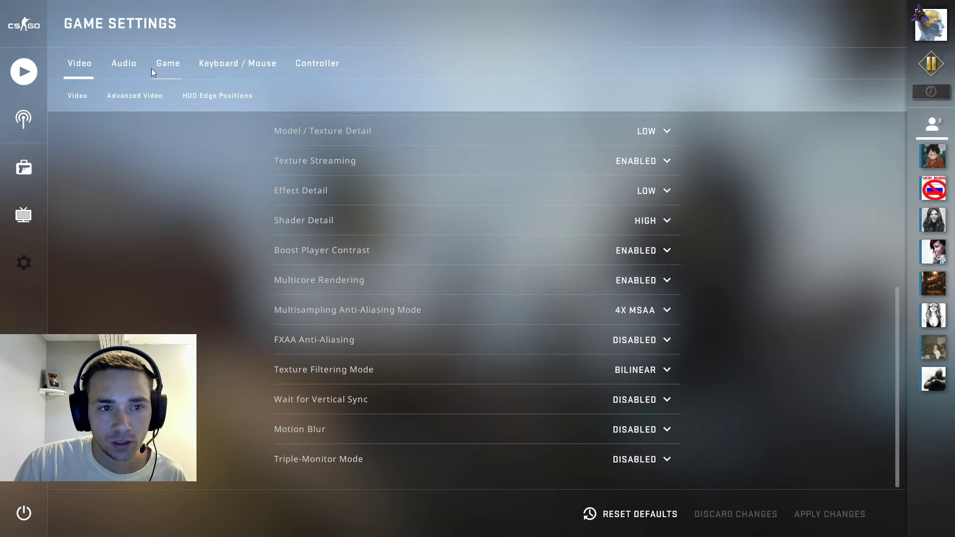
Switch CS:GO settings to the Game tab and scroll to the Hud and Team sections
left_click(171, 70)
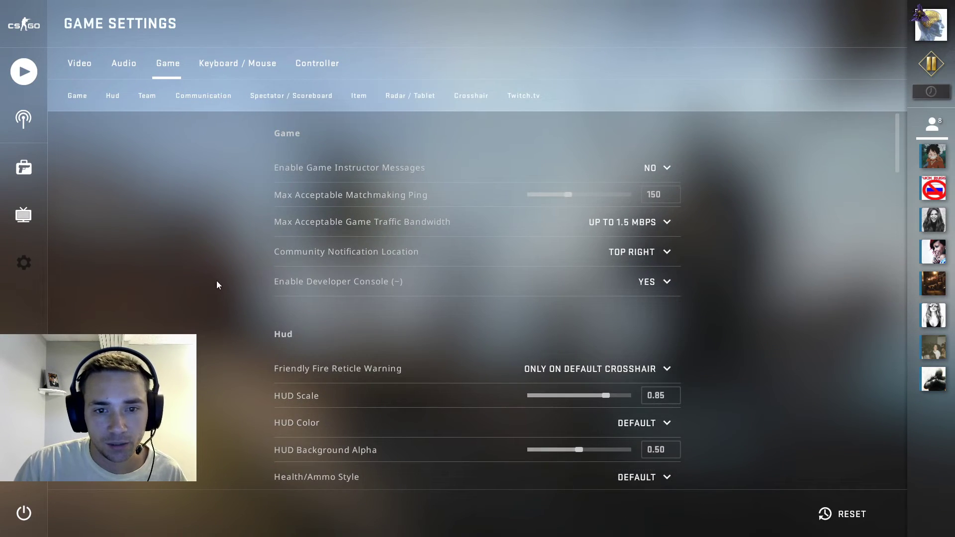
scroll(216, 293, "down", 3)
scroll(216, 301, "down", 5)
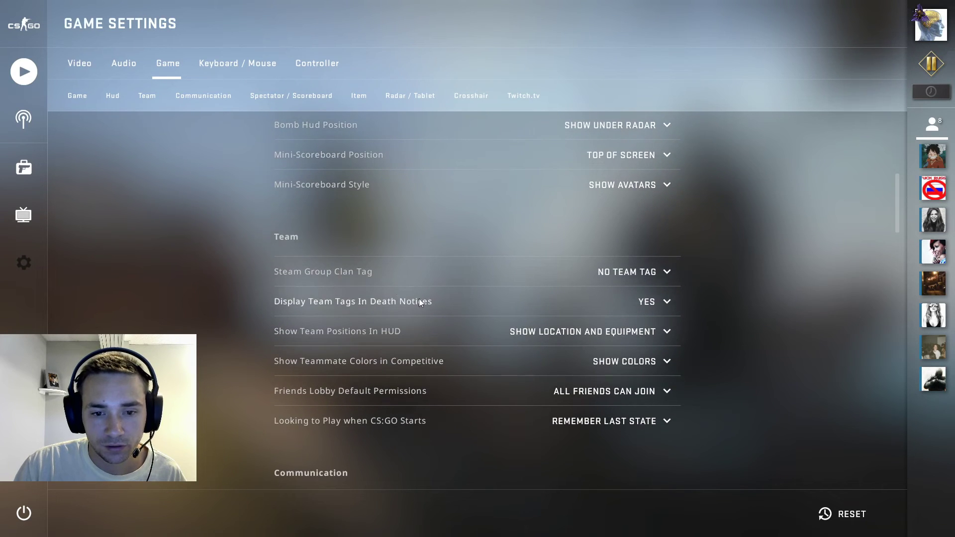